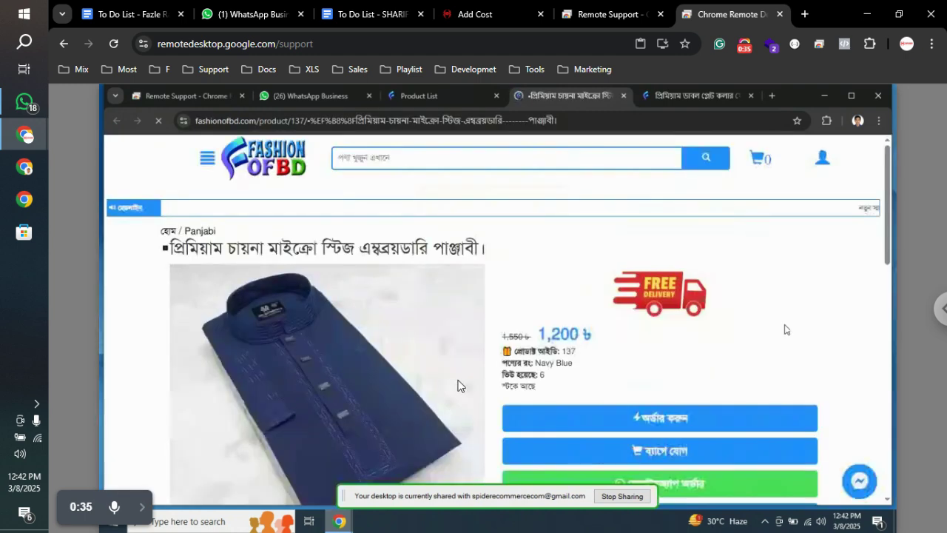
Step: Examine the product page for product 137 and its row of related products
scroll(457, 384, "down", 1)
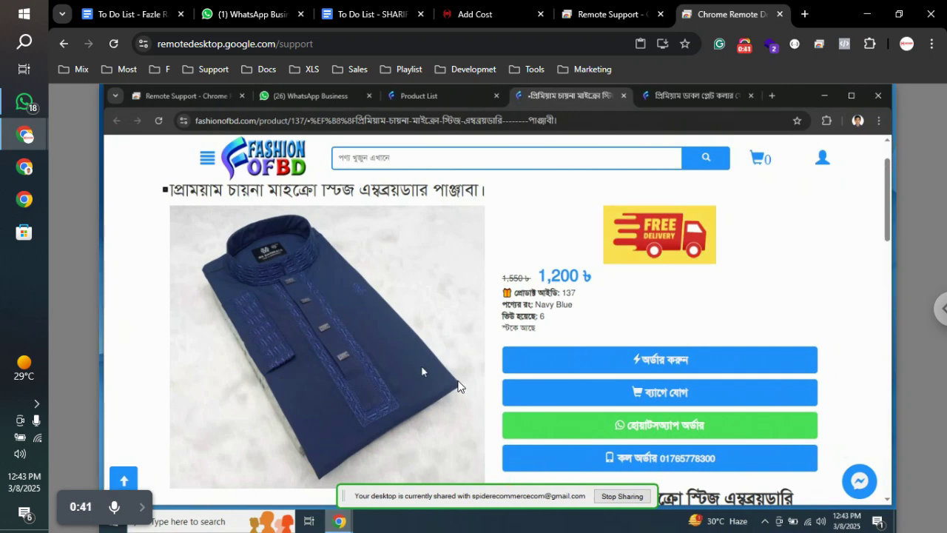
scroll(457, 384, "down", 5)
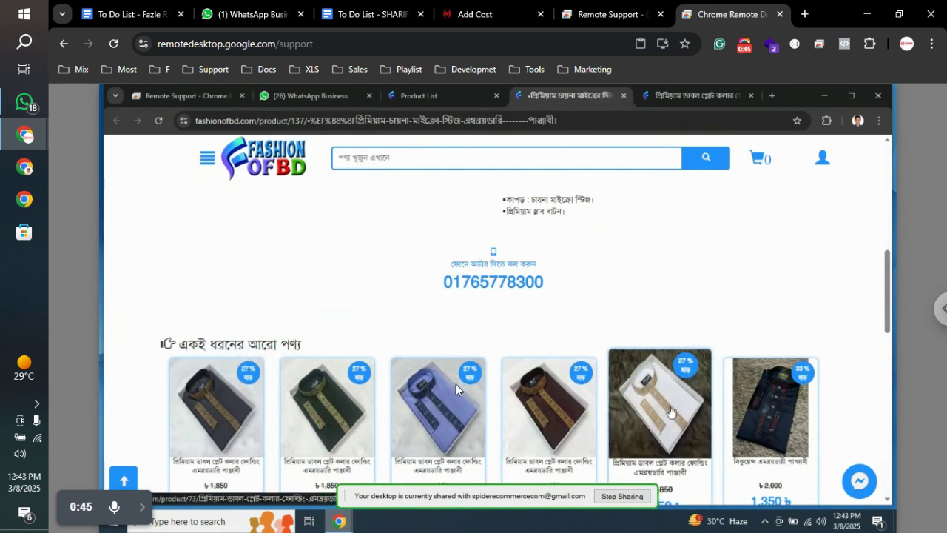
scroll(456, 384, "down", 1)
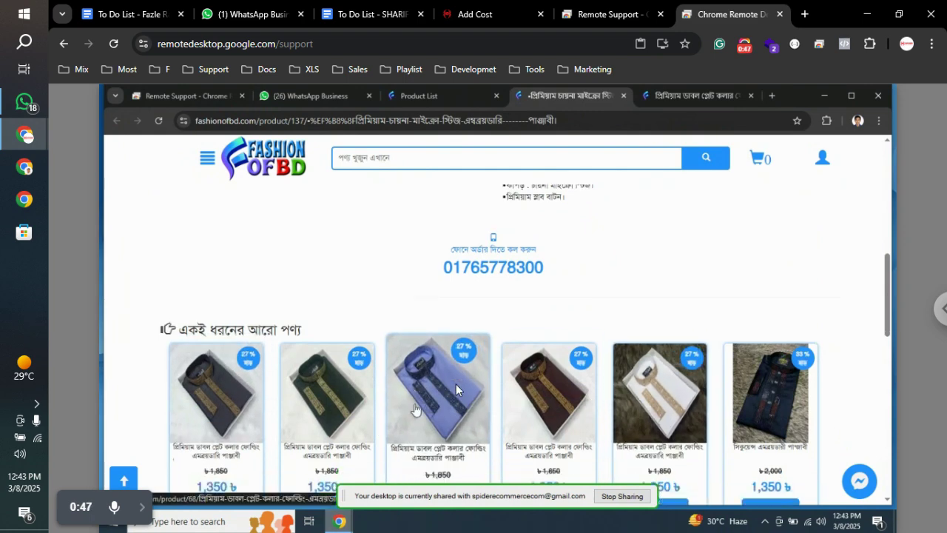
scroll(455, 391, "down", 4)
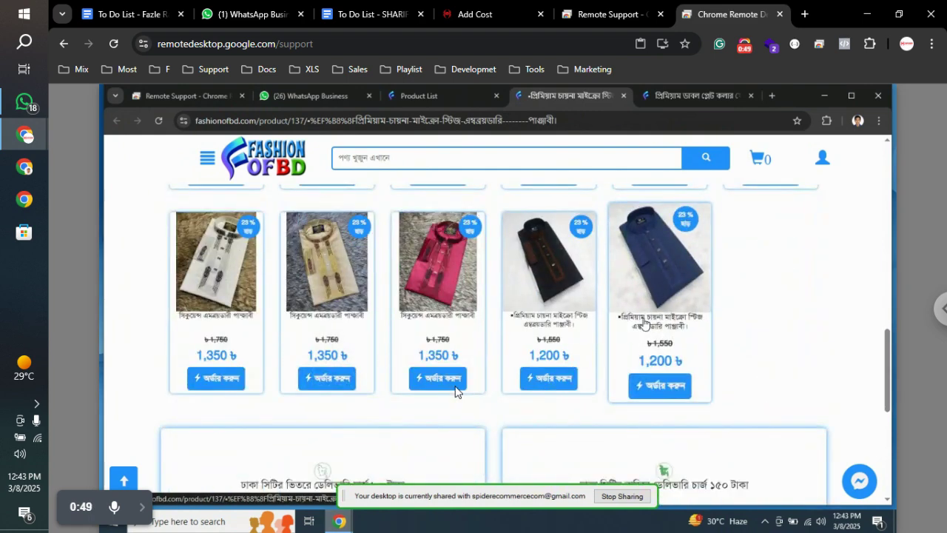
scroll(456, 391, "up", 1)
scroll(454, 392, "up", 1)
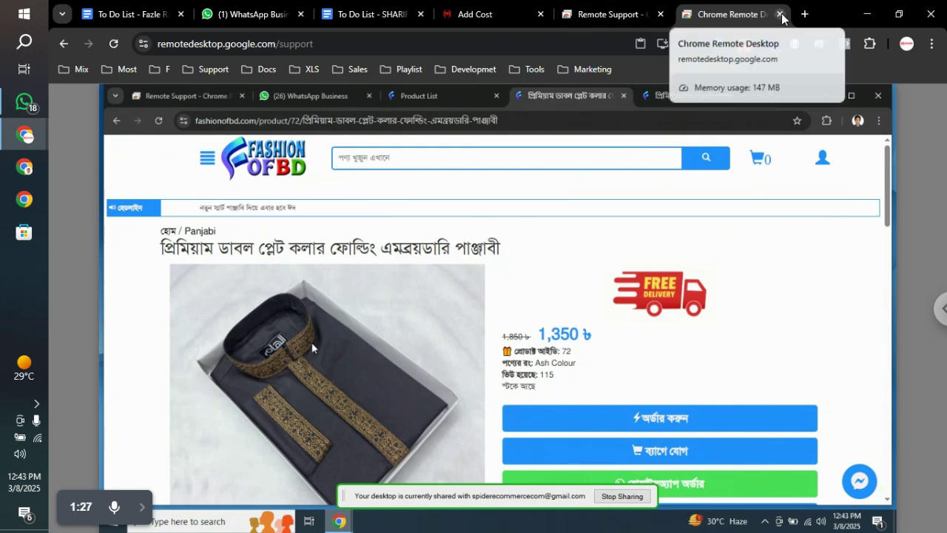
Step: Open product 137 for editing from the admin product list
left_click(433, 95)
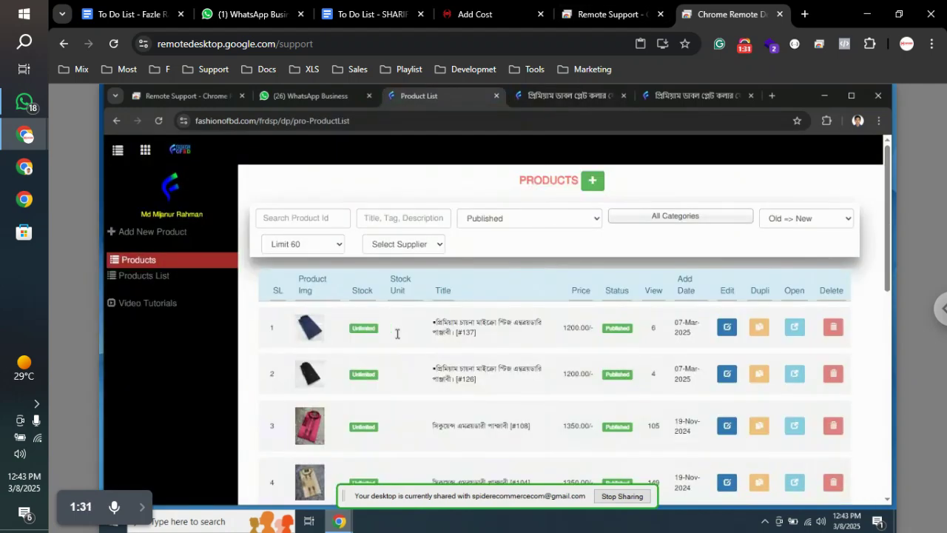
left_click(726, 326)
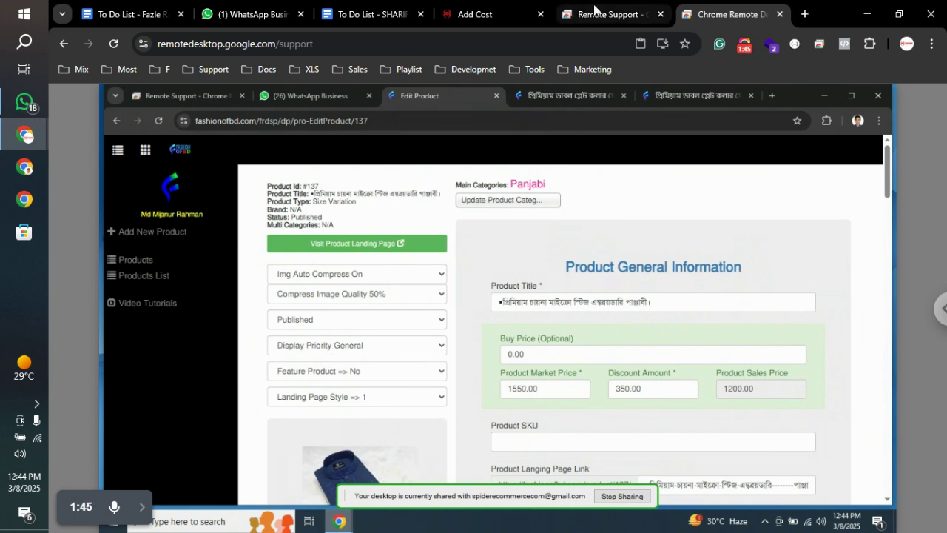
Step: Examine the storefront page of product 72, including its description and the related products below it
left_click(566, 96)
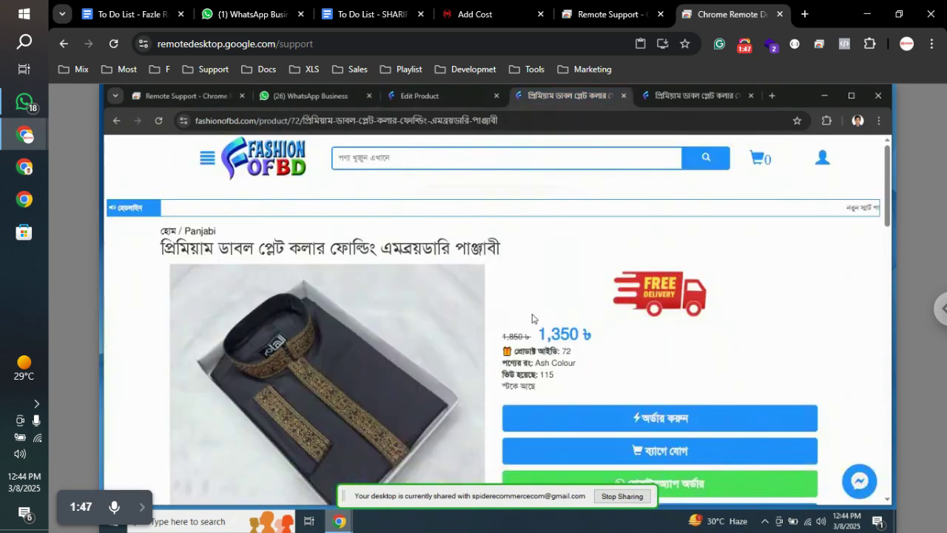
scroll(389, 314, "down", 5)
scroll(419, 310, "down", 5)
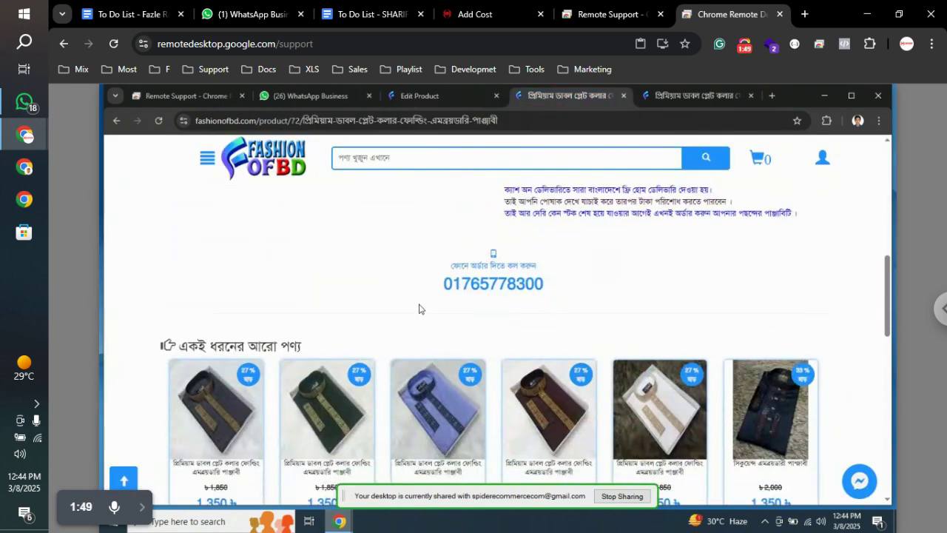
scroll(392, 313, "up", 3)
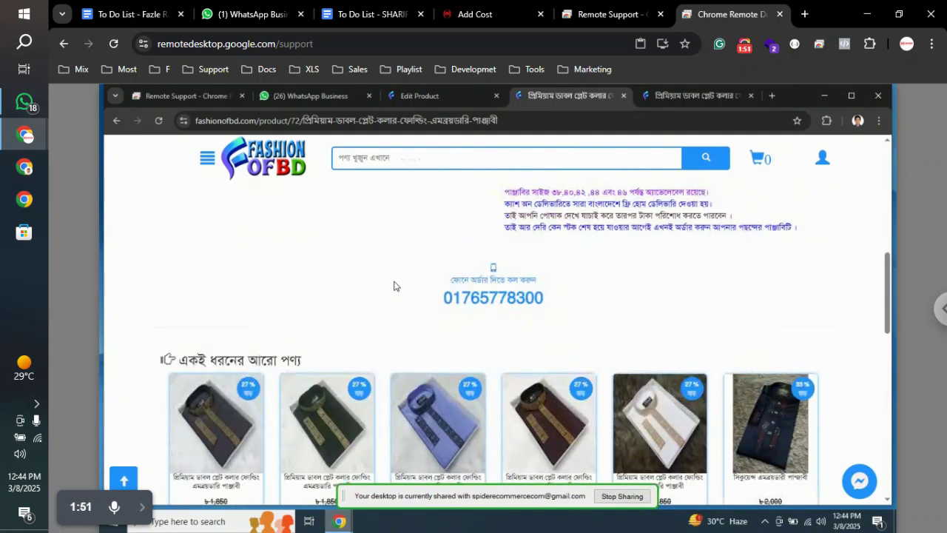
scroll(390, 204, "up", 7)
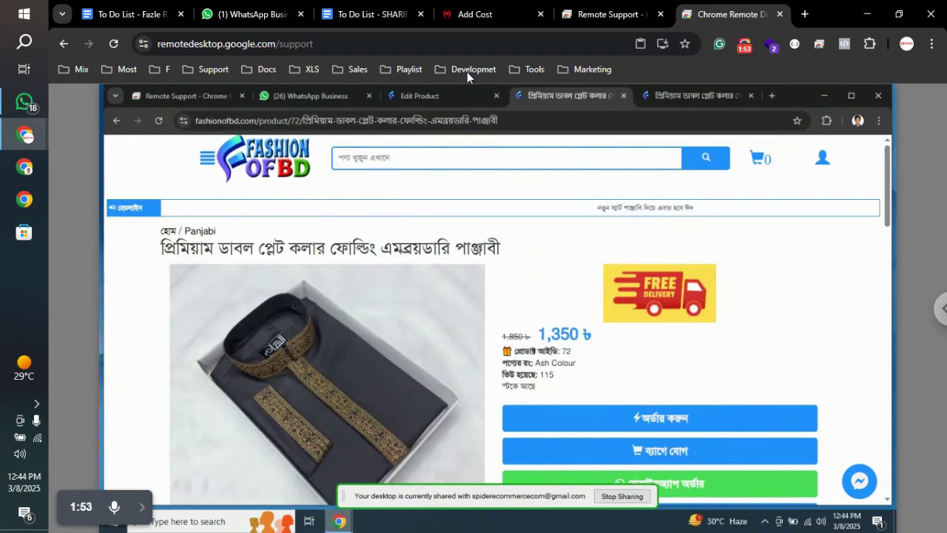
Step: Filter the admin product list by product ID 72 and open that product for editing
left_click(459, 97)
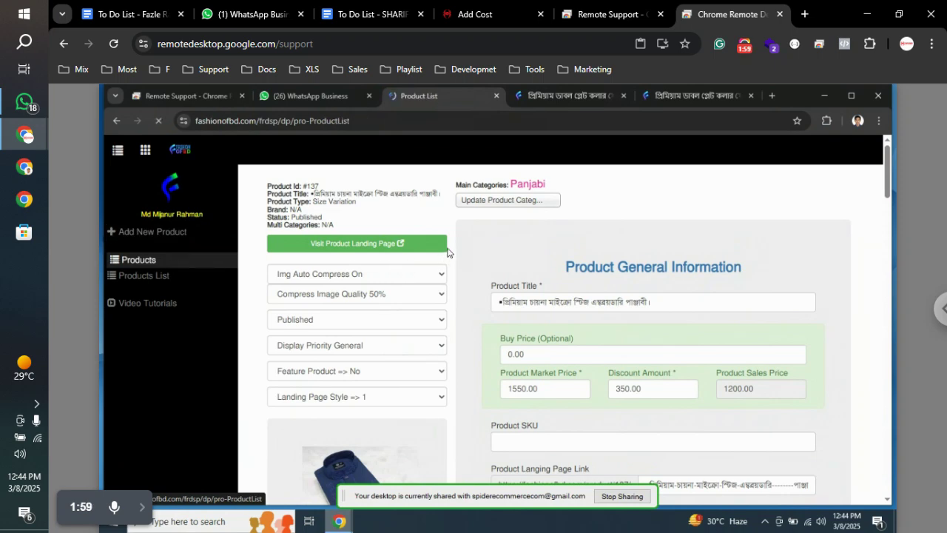
left_click(388, 225)
left_click(303, 224)
type("72")
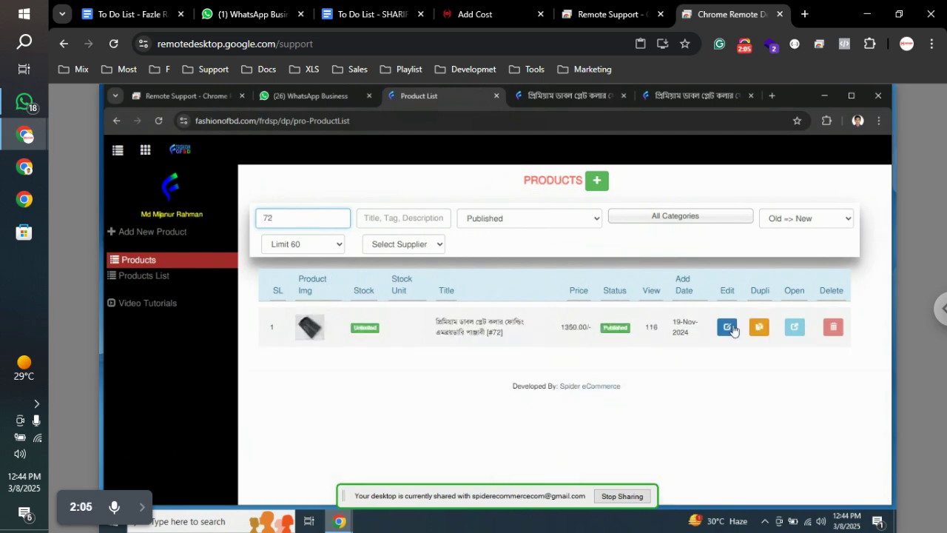
left_click(456, 333)
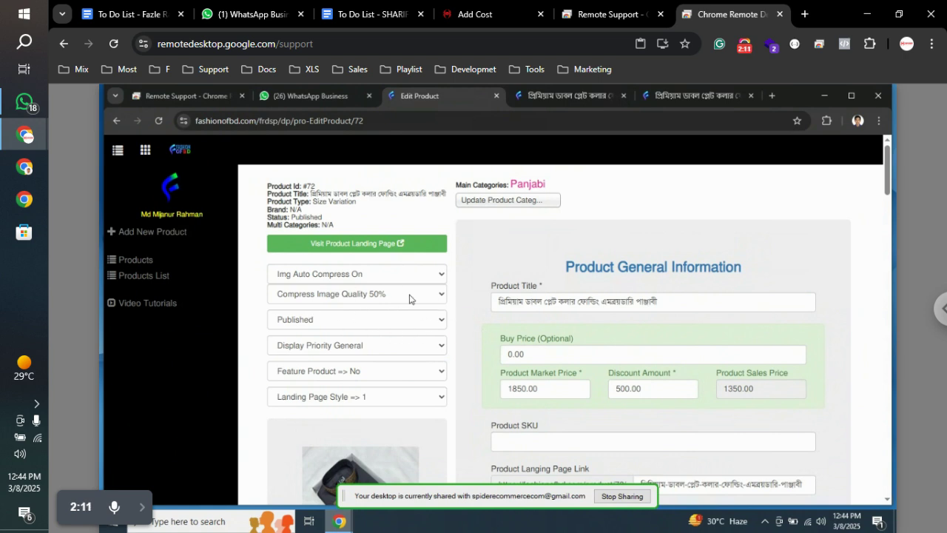
Step: Examine product 72's main category, general information and stock settings on its edit page
triple_click(584, 178)
left_click(436, 225)
scroll(548, 282, "down", 3)
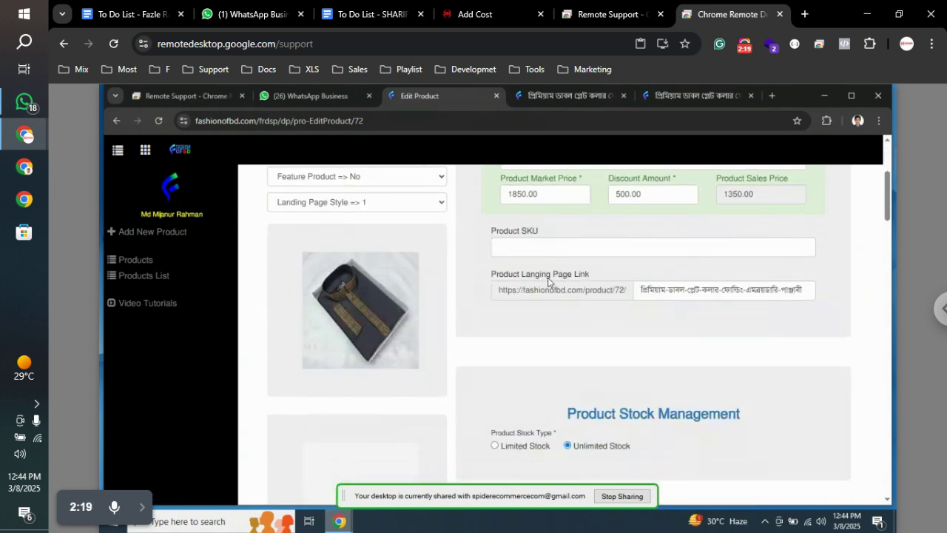
scroll(472, 266, "up", 3)
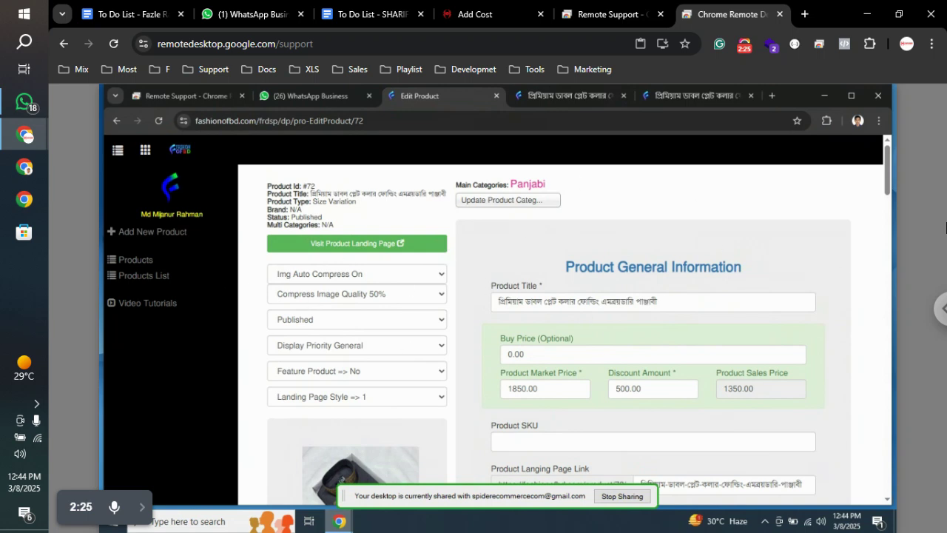
Step: Return to the full product list and compare the titles of the listed panjabi products
left_click(137, 261)
scroll(343, 340, "down", 1)
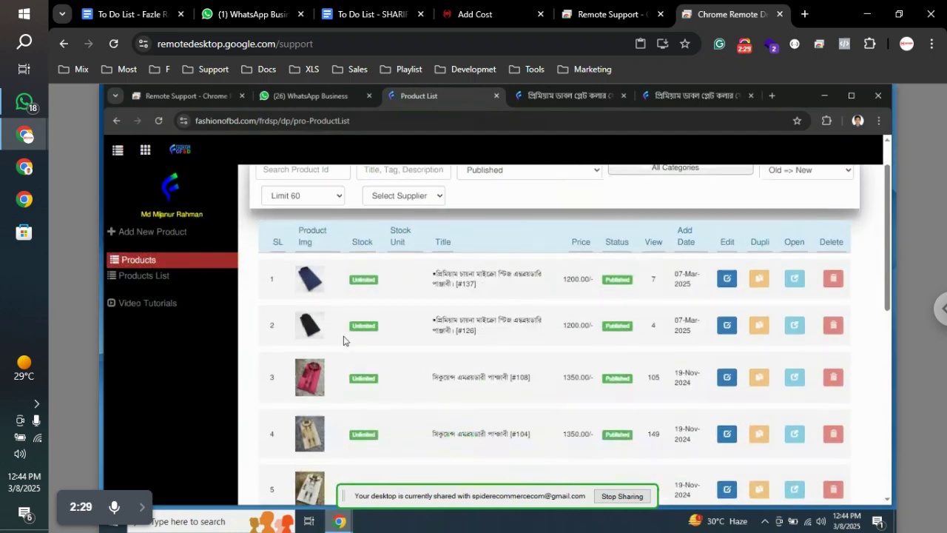
scroll(344, 337, "up", 1)
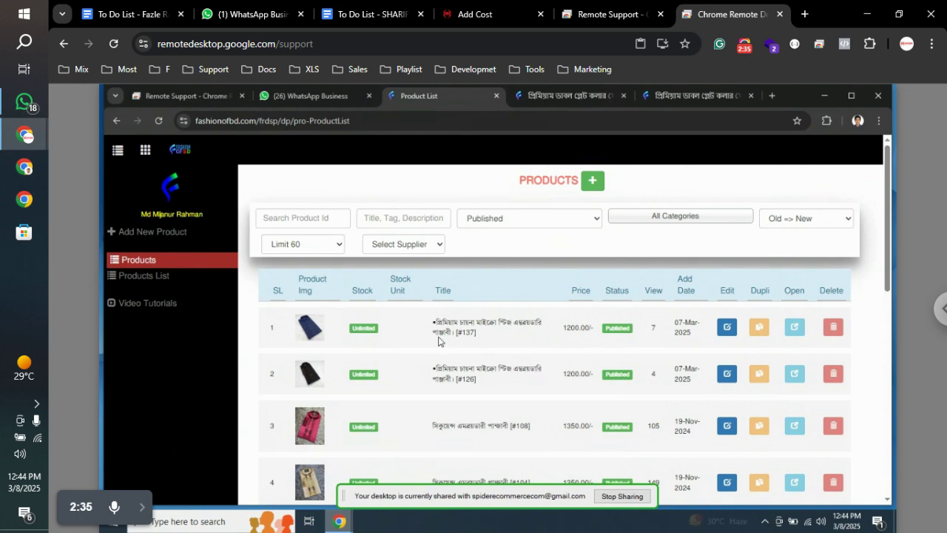
Step: Examine the subcategories listed under Panjabi on the Category Add page
left_click(746, 44)
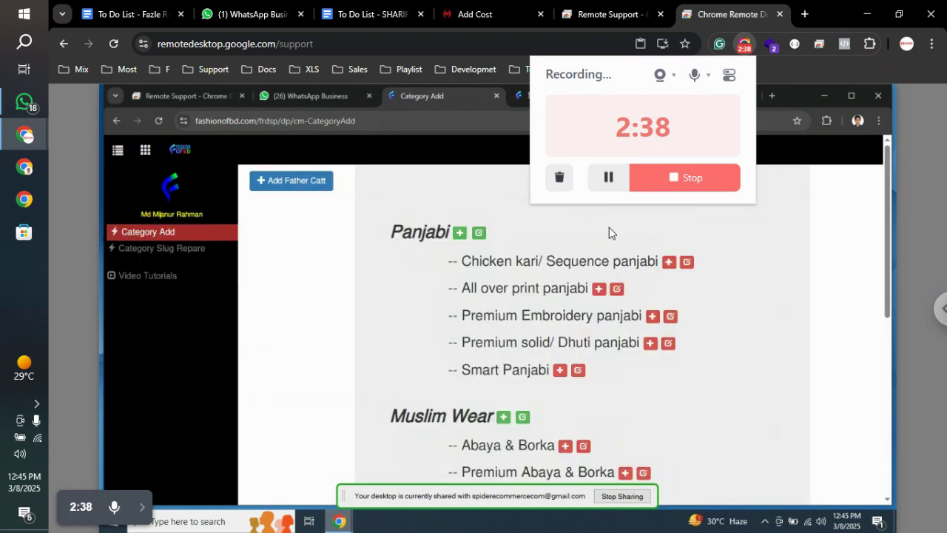
left_click(609, 227)
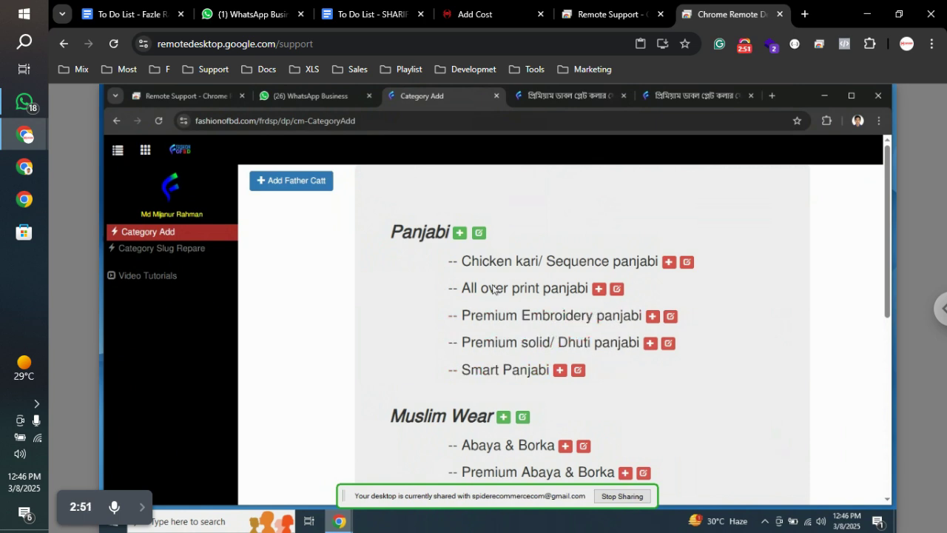
scroll(491, 302, "down", 1)
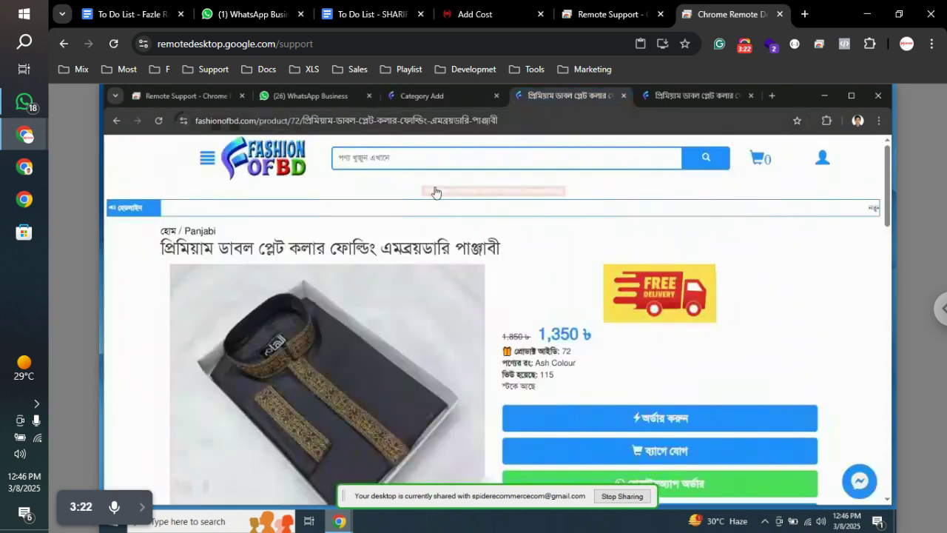
Step: Open the storefront's category overview and view the subcategories and products of the Panjabi category
left_click(569, 101)
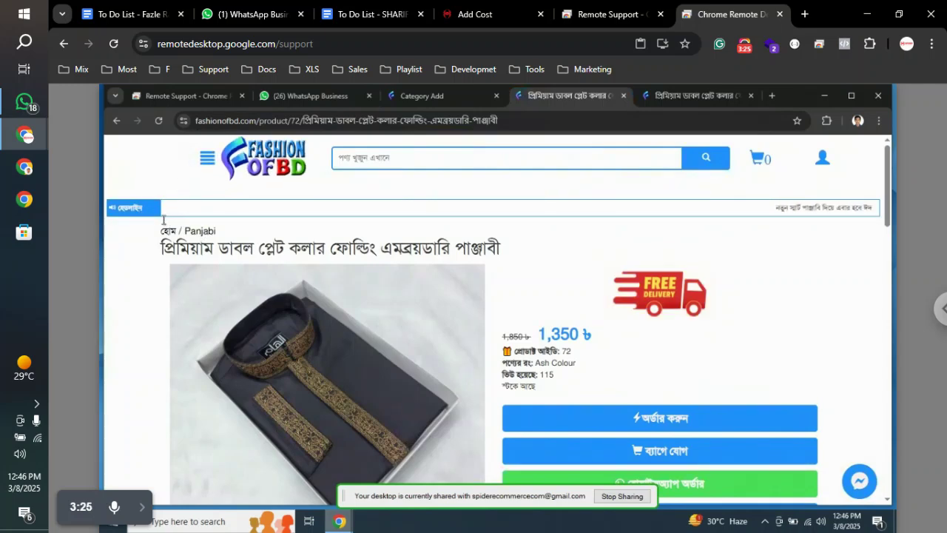
left_click(206, 161)
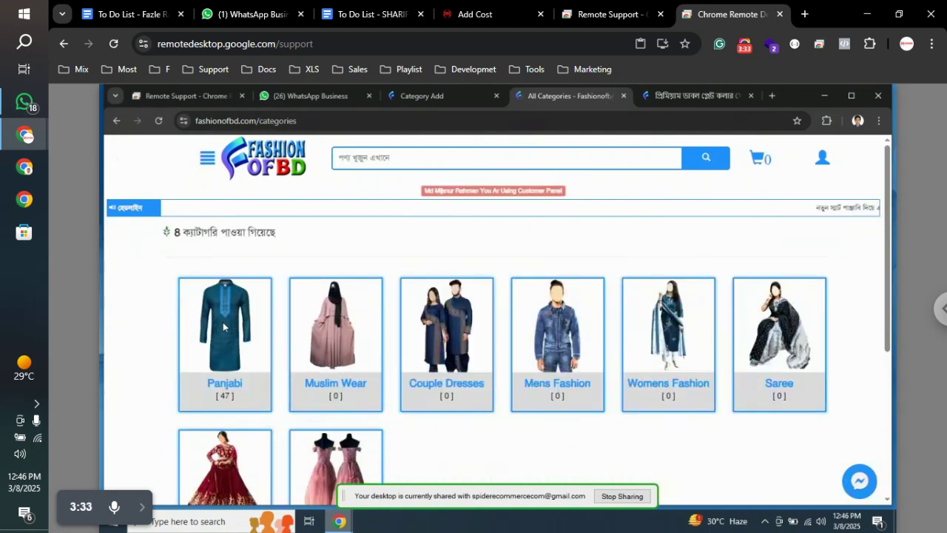
left_click(224, 323)
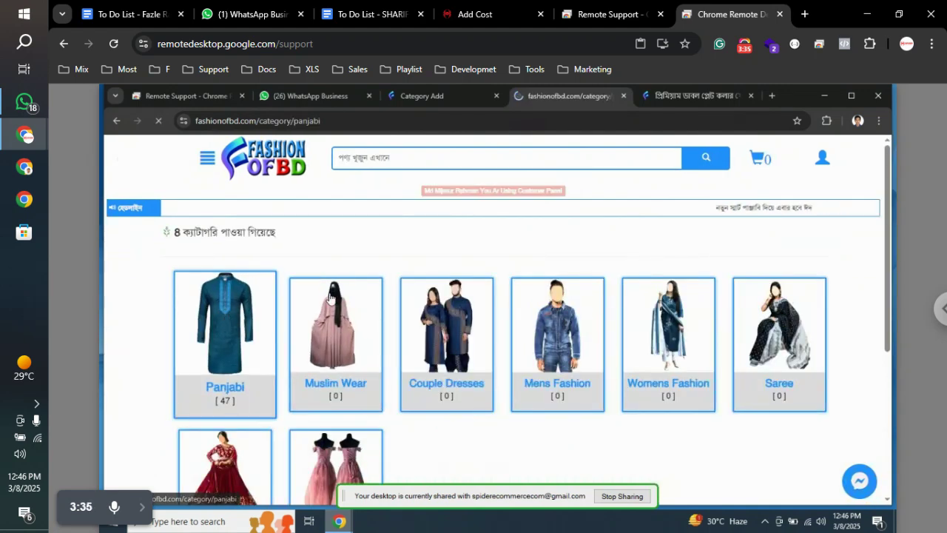
scroll(370, 293, "down", 3)
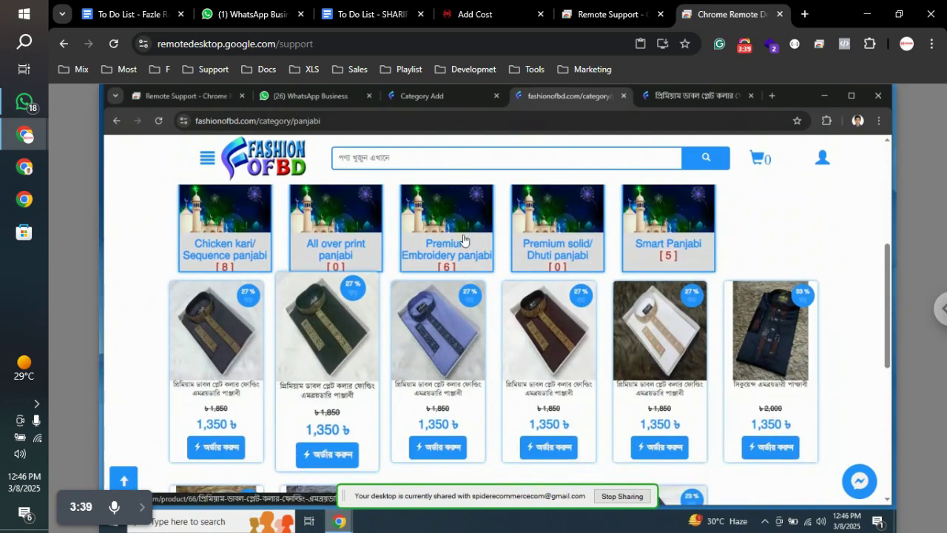
scroll(668, 251, "up", 1)
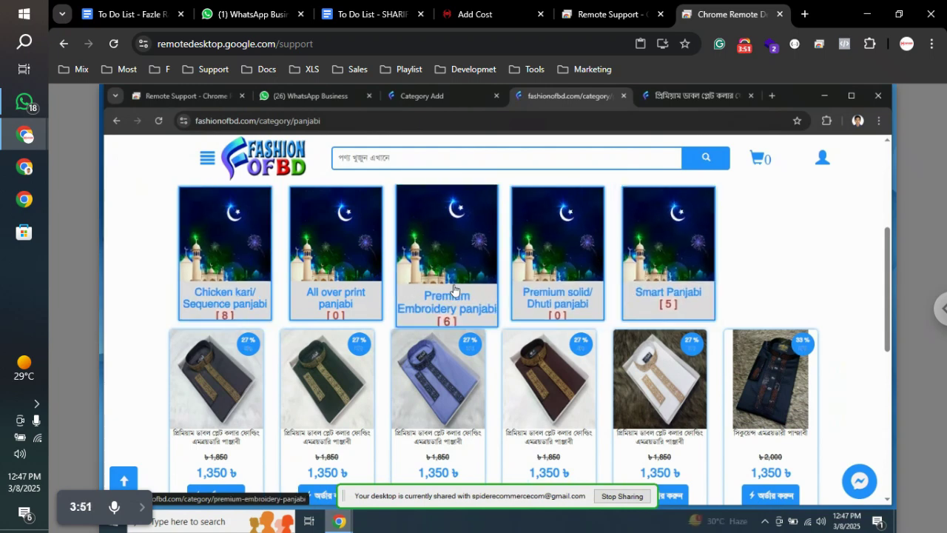
Step: Open the Premium Embroidery panjabi subcategory and look through its page
left_click(387, 328)
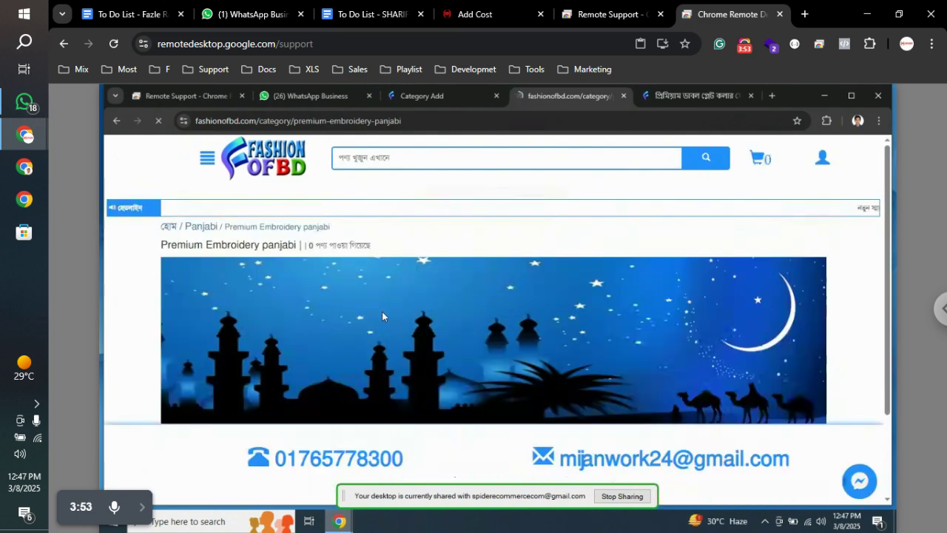
scroll(429, 311, "down", 2)
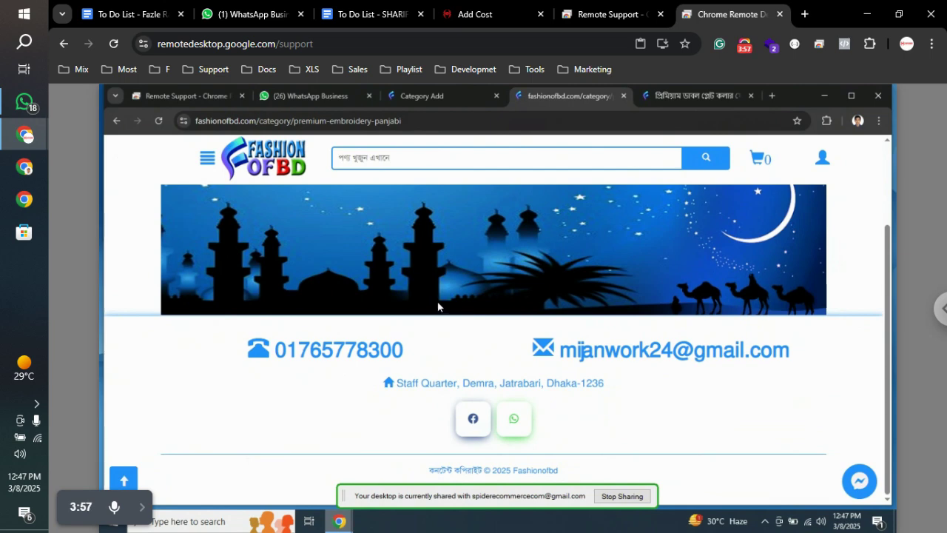
scroll(436, 303, "up", 1)
scroll(418, 285, "down", 1)
Step: Inspect the web address of the Premium Embroidery panjabi category and close that page
left_click(420, 122)
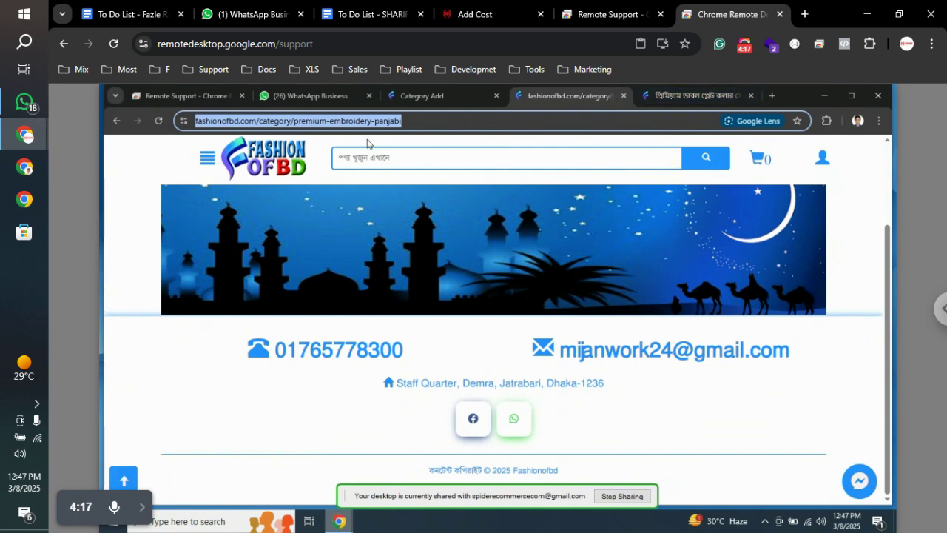
left_click(423, 121)
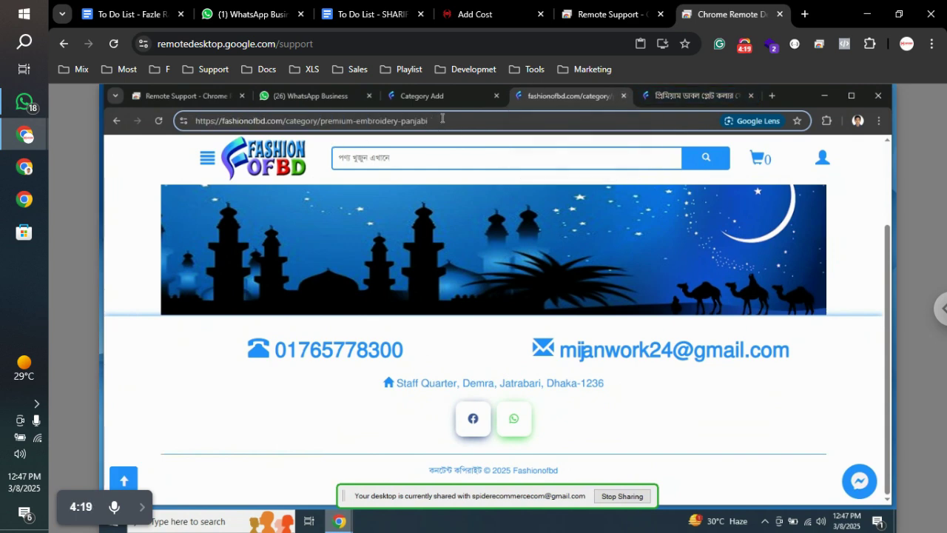
left_click_drag(427, 121, 198, 120)
left_click(625, 97)
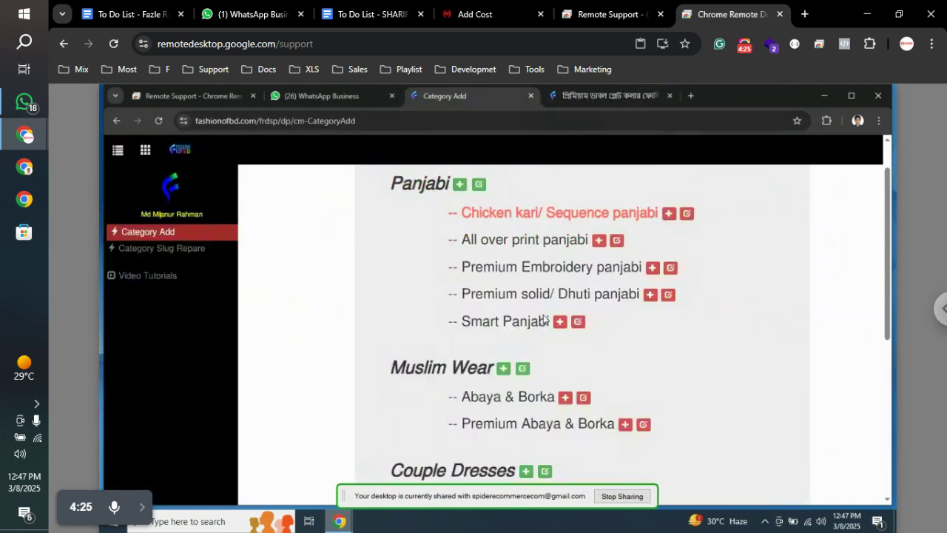
Step: Start a new subcategory under Panjabi and paste "প্রিমিয়াম চায়না মাইক্রো স্টিজ এম্ব্রয়ডারি পাঞ্জাবী" as plain text for its category name
left_click(459, 184)
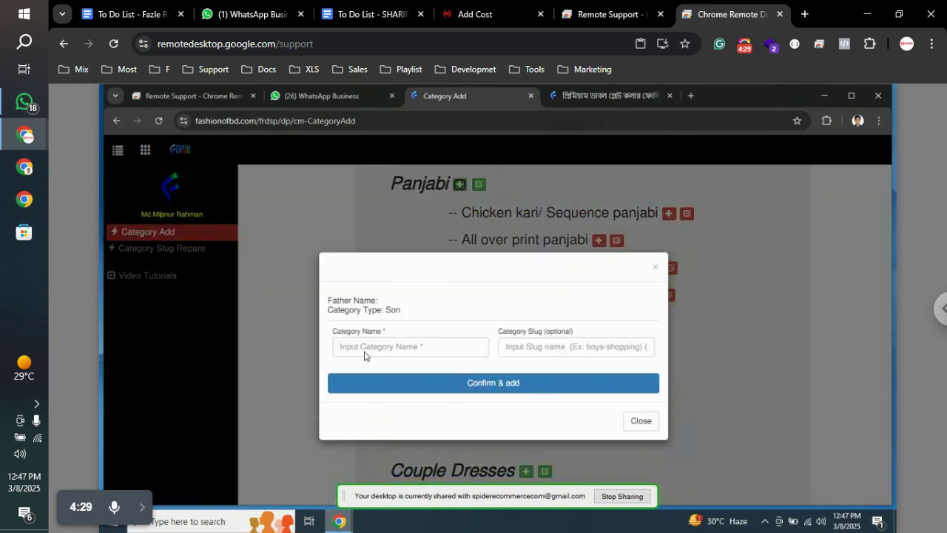
left_click(366, 347)
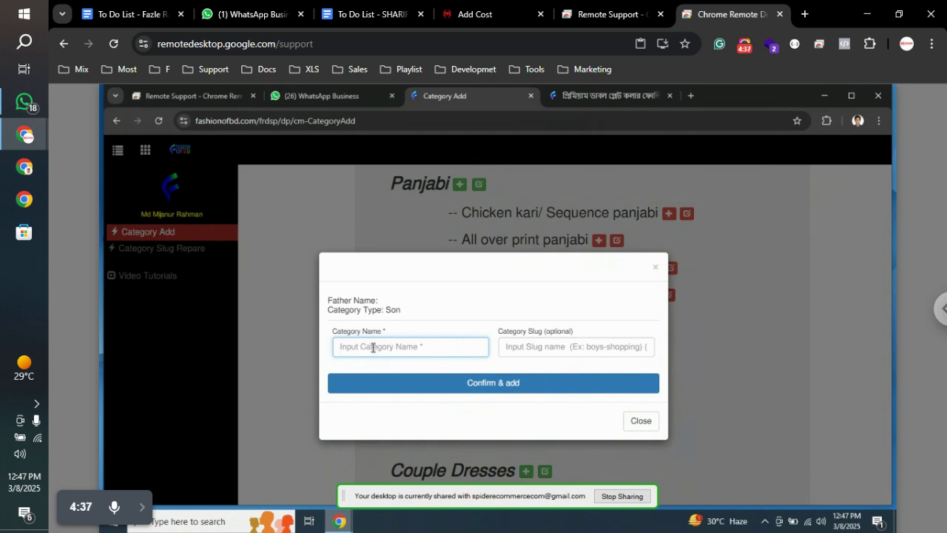
right_click(371, 349)
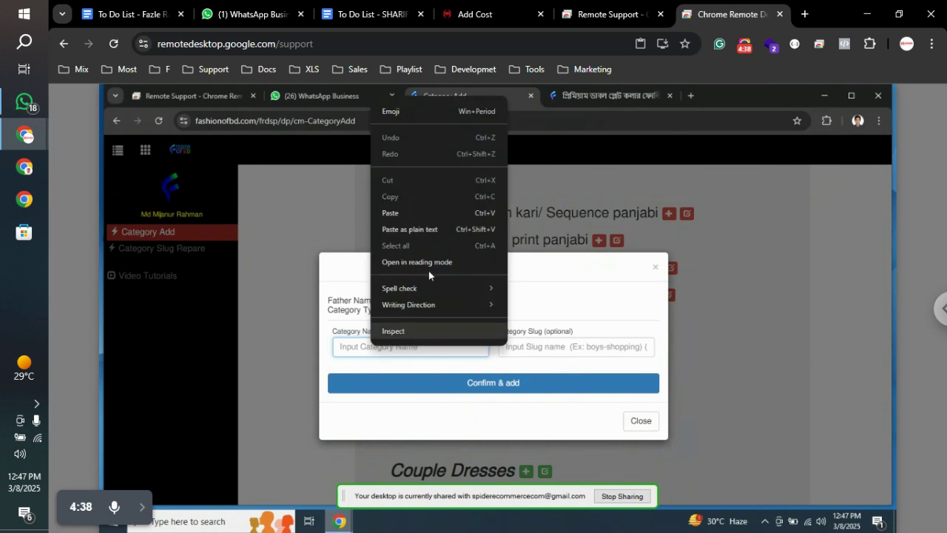
left_click(438, 230)
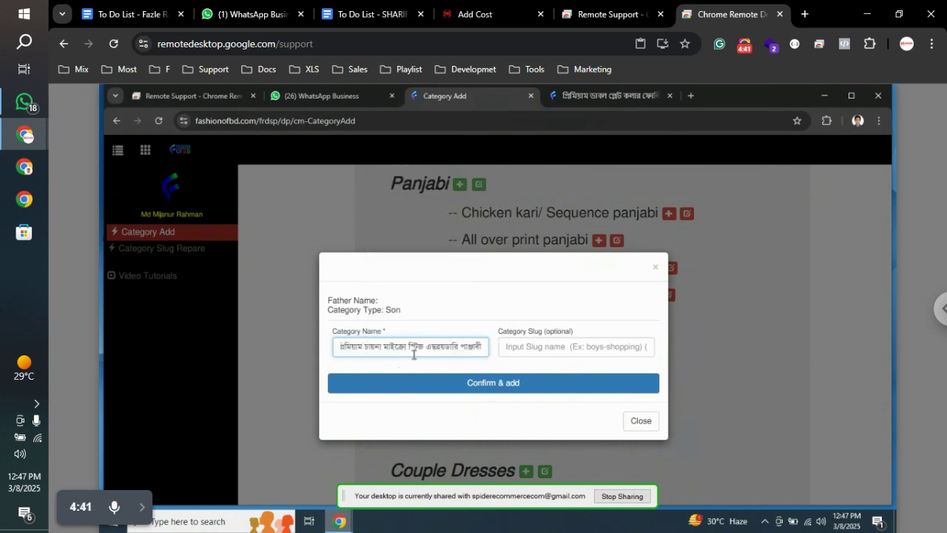
Step: Review the new subcategory's name and optional slug fields, leaving the whole category name selected
left_click_drag(438, 345, 335, 347)
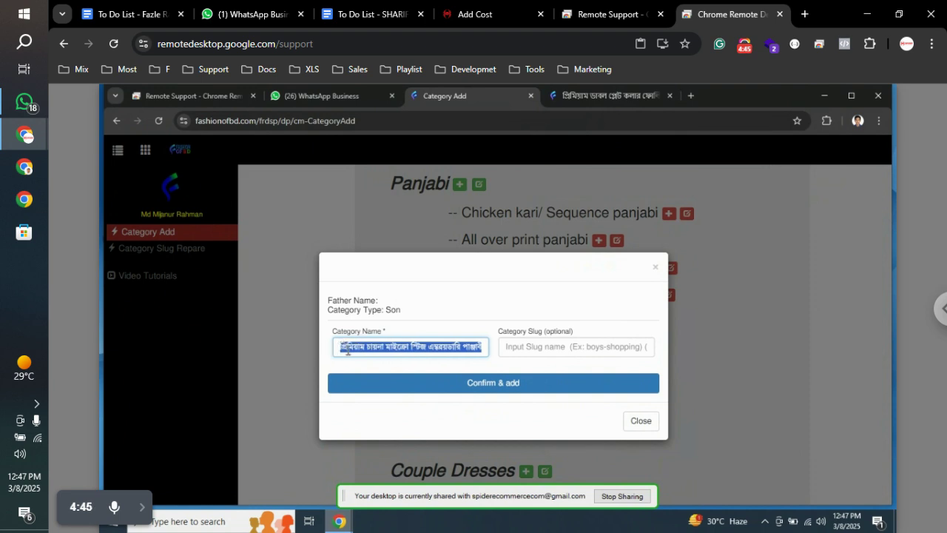
key("End")
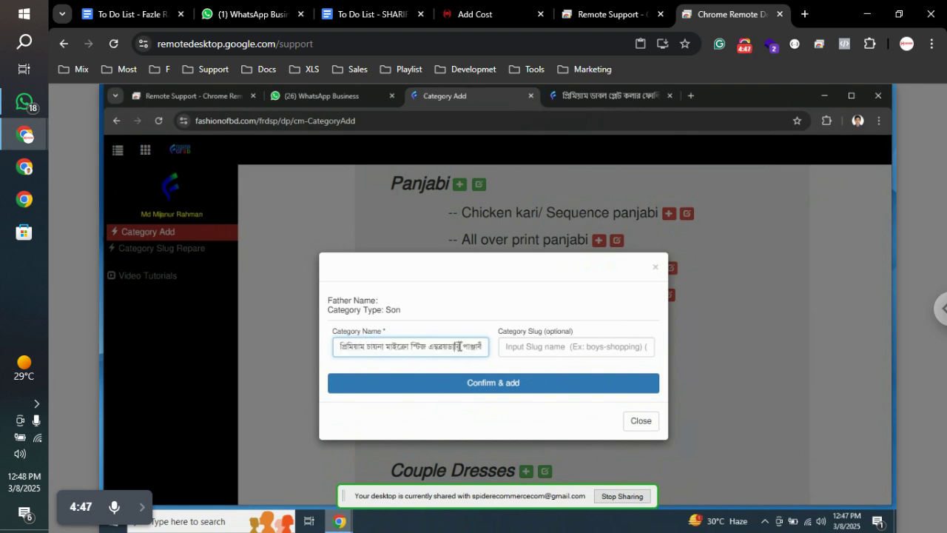
key("ctrl+a")
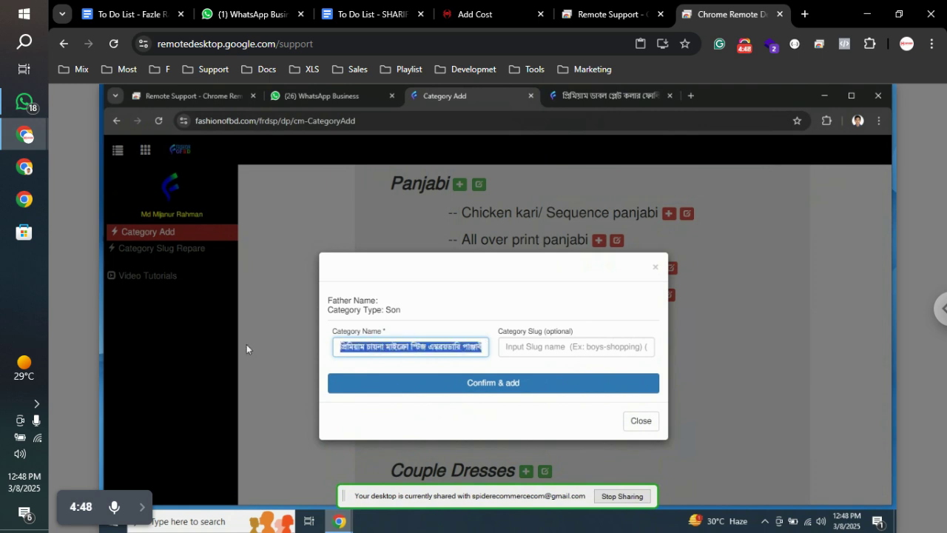
left_click(560, 347)
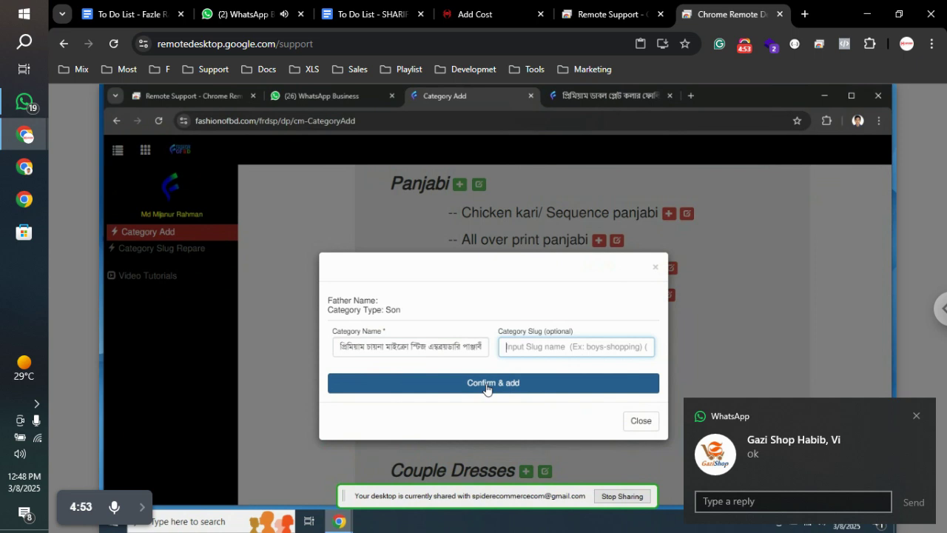
left_click_drag(482, 347, 328, 350)
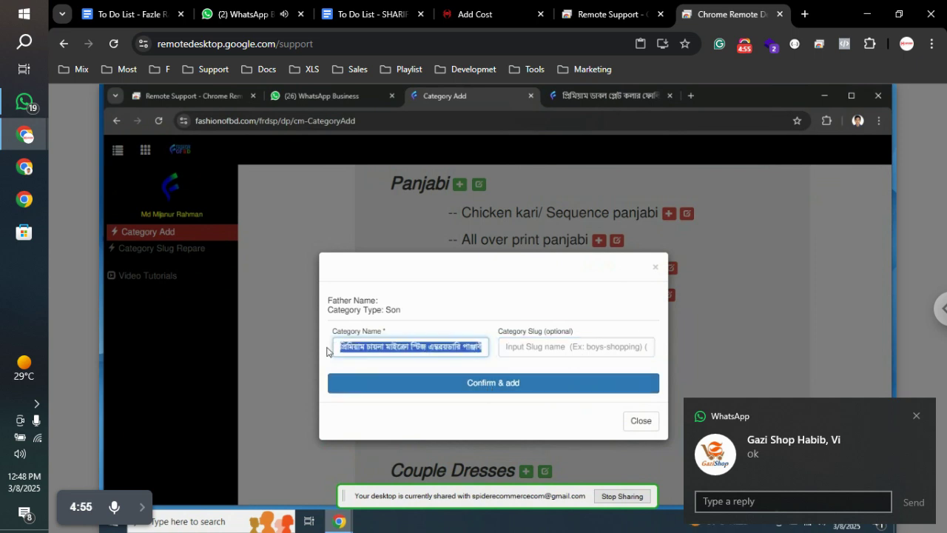